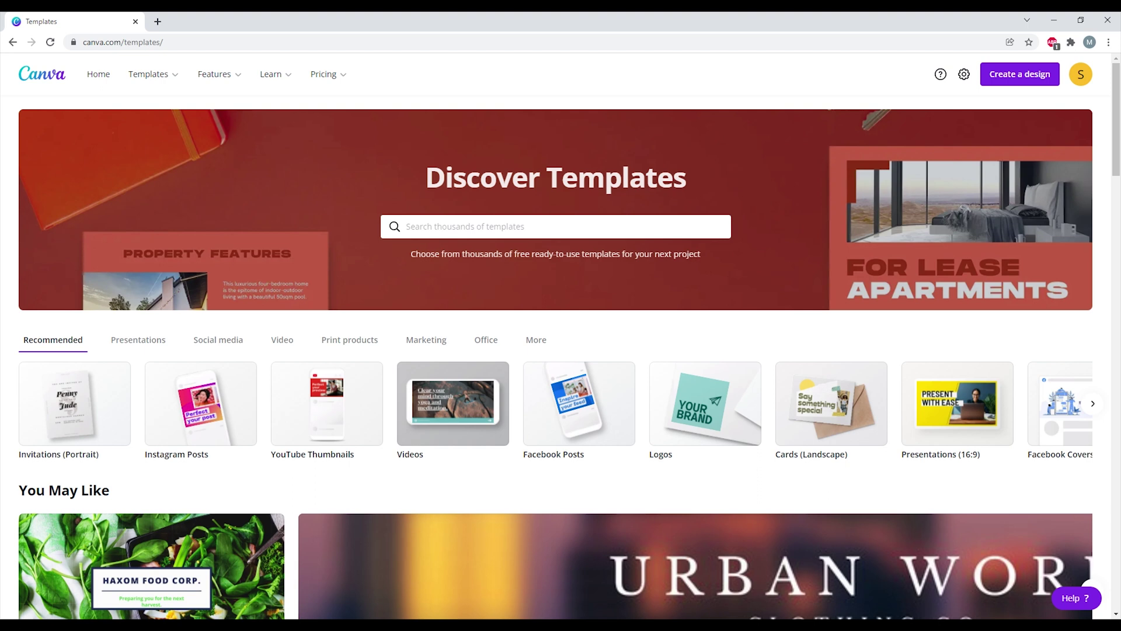
Step: Start a blank YouTube Channel Art design from a 'you' search and list the uploaded photos
{"action": "left_click", "coordinate": [1020, 73]}
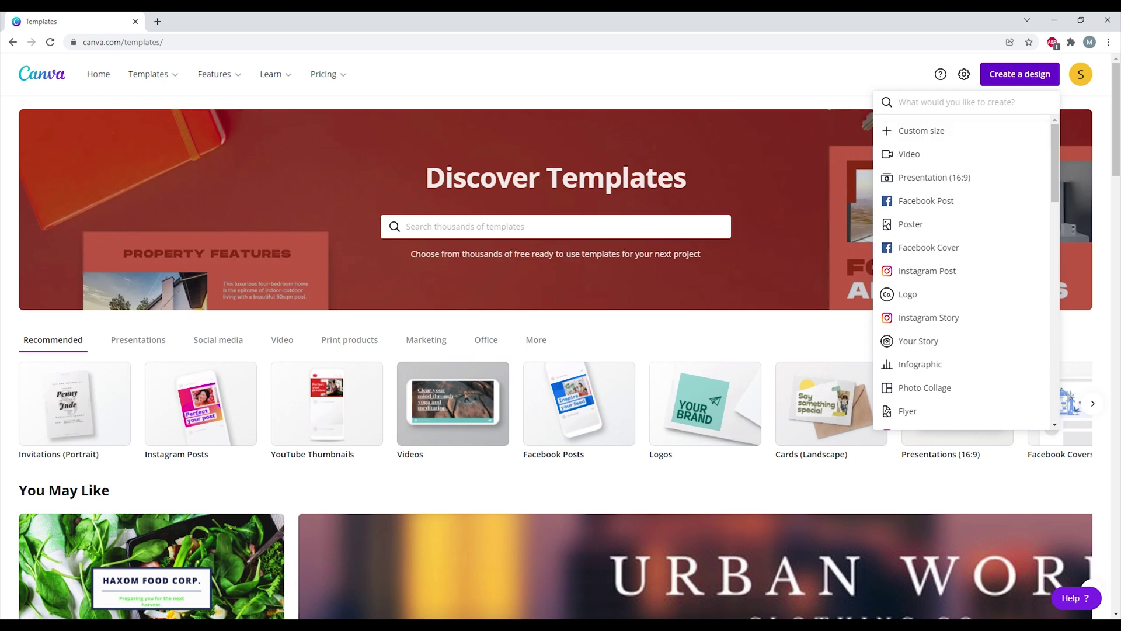
{"action": "type", "text": "you"}
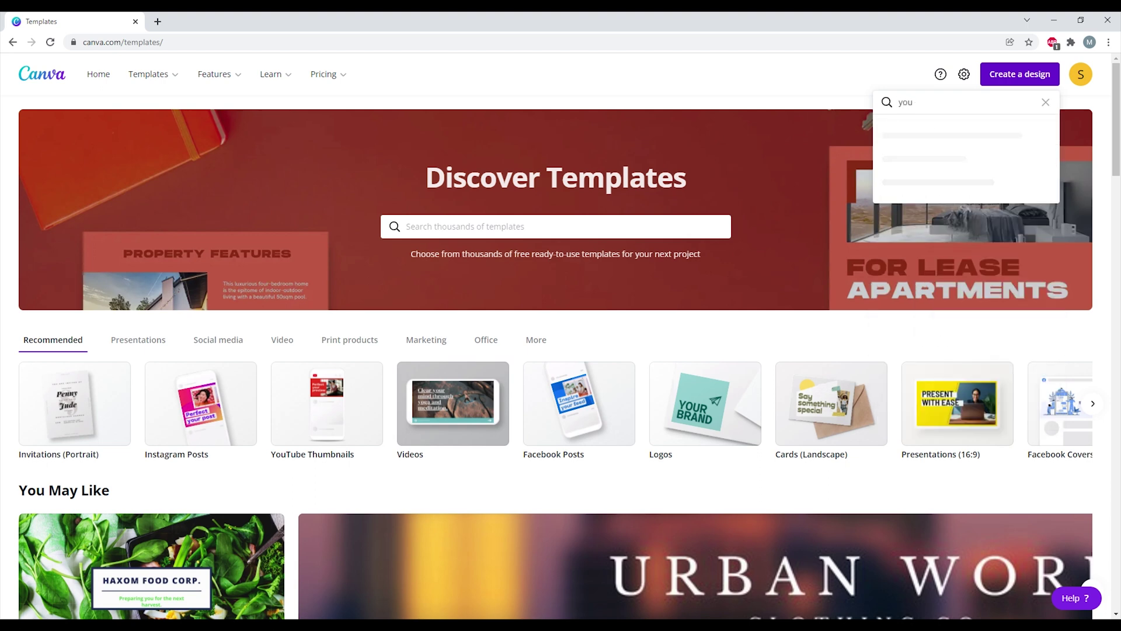
{"action": "left_click", "coordinate": [939, 130]}
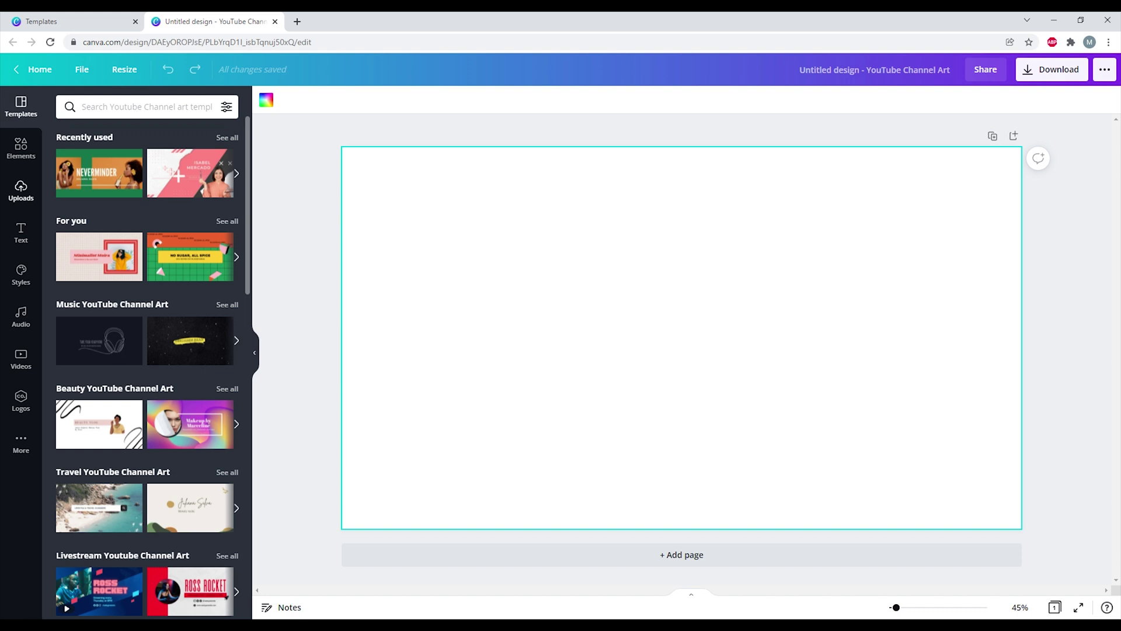
{"action": "left_click", "coordinate": [21, 190]}
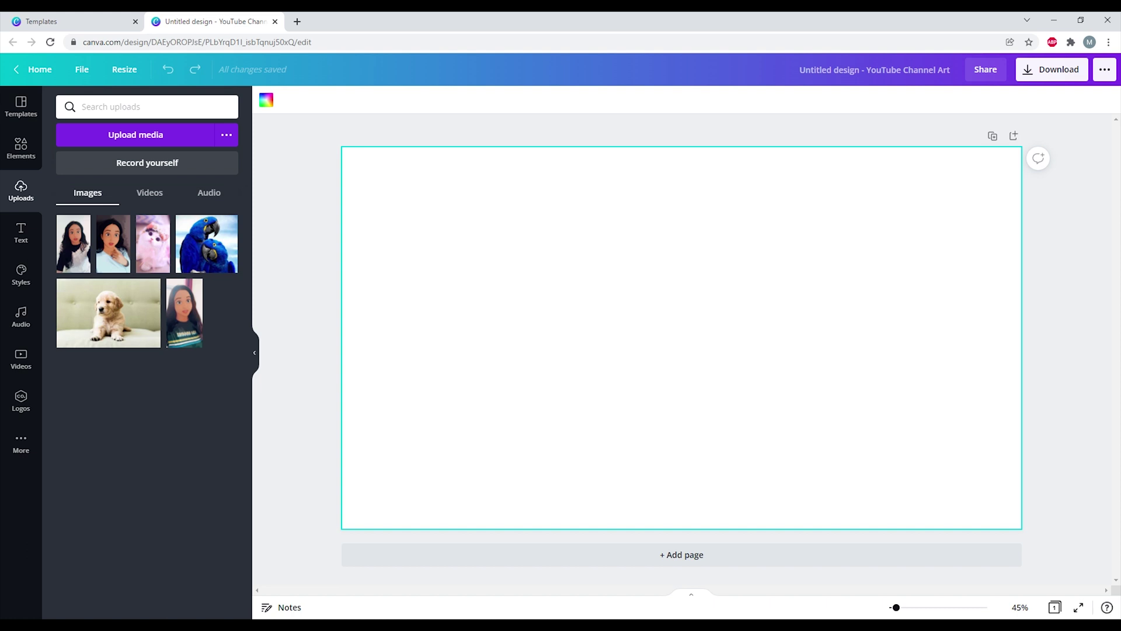
Step: Add the first uploaded portrait, shift it left and up, and enlarge it
{"action": "left_click", "coordinate": [73, 243]}
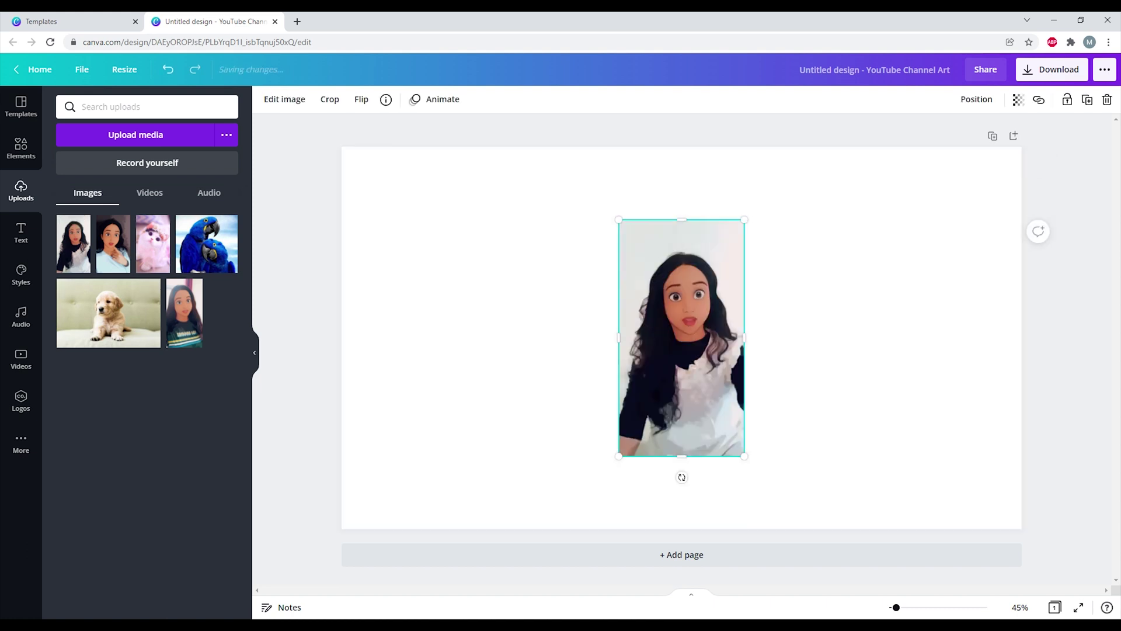
{"action": "left_click_drag", "start_coordinate": [682, 338], "coordinate": [635, 322]}
{"action": "left_click_drag", "start_coordinate": [698, 441], "coordinate": [733, 506]}
{"action": "left_click_drag", "start_coordinate": [652, 350], "coordinate": [648, 330]}
{"action": "key", "text": "shift+Left"}
{"action": "key", "text": "shift+Left"}
{"action": "key", "text": "shift+Left"}
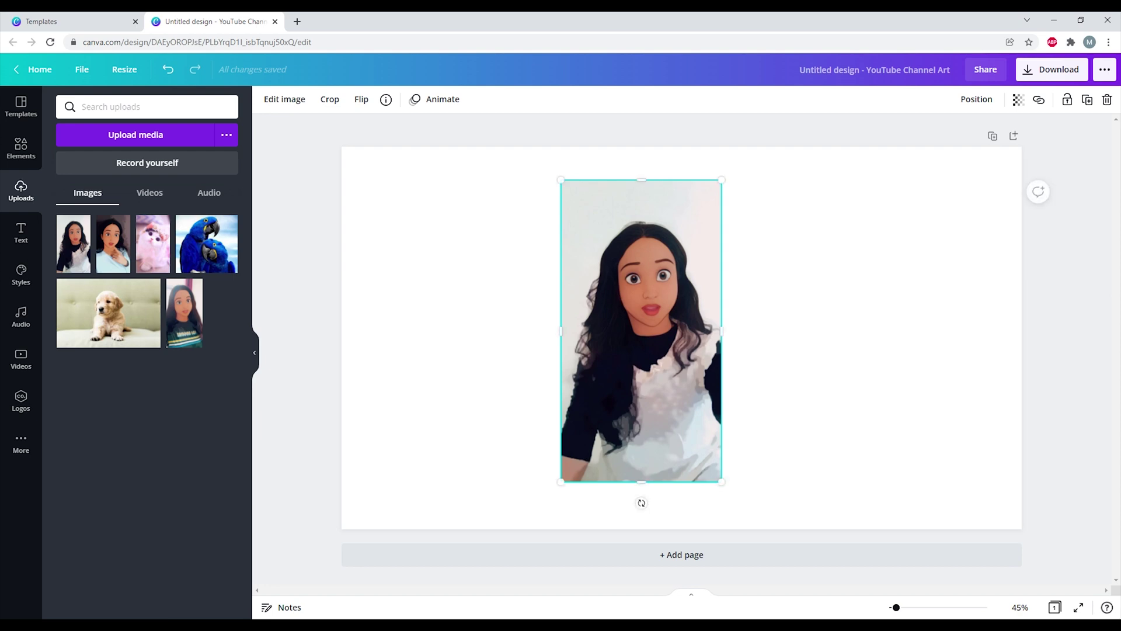
Step: Turn the page background near-black #11131f and reselect the portrait
{"action": "key", "text": "Escape"}
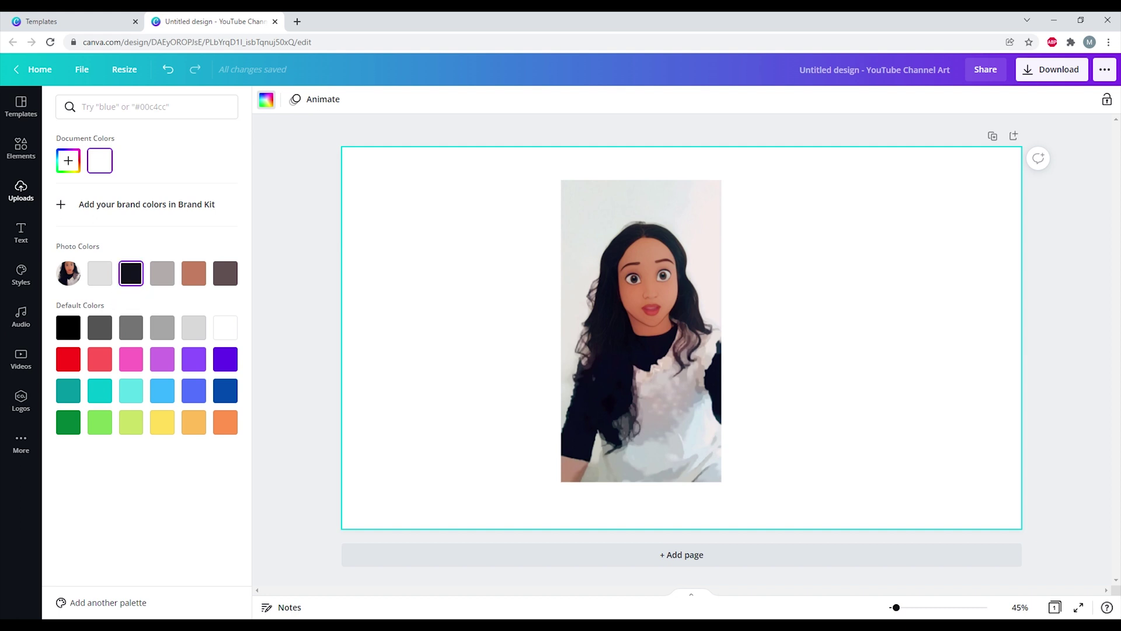
{"action": "left_click", "coordinate": [131, 273]}
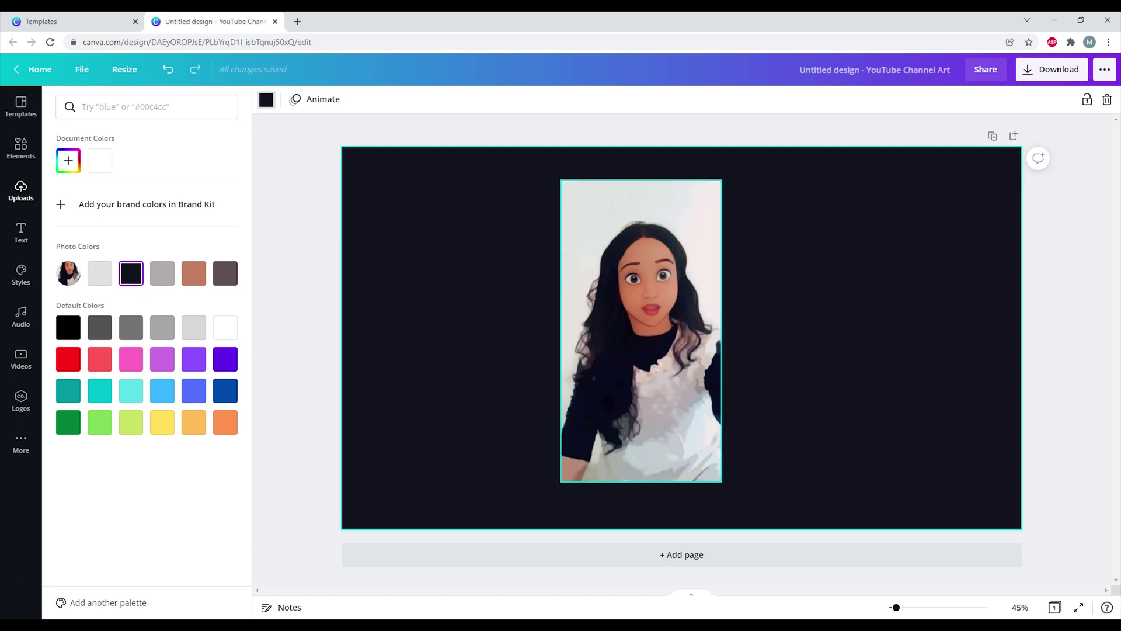
{"action": "left_click", "coordinate": [641, 331]}
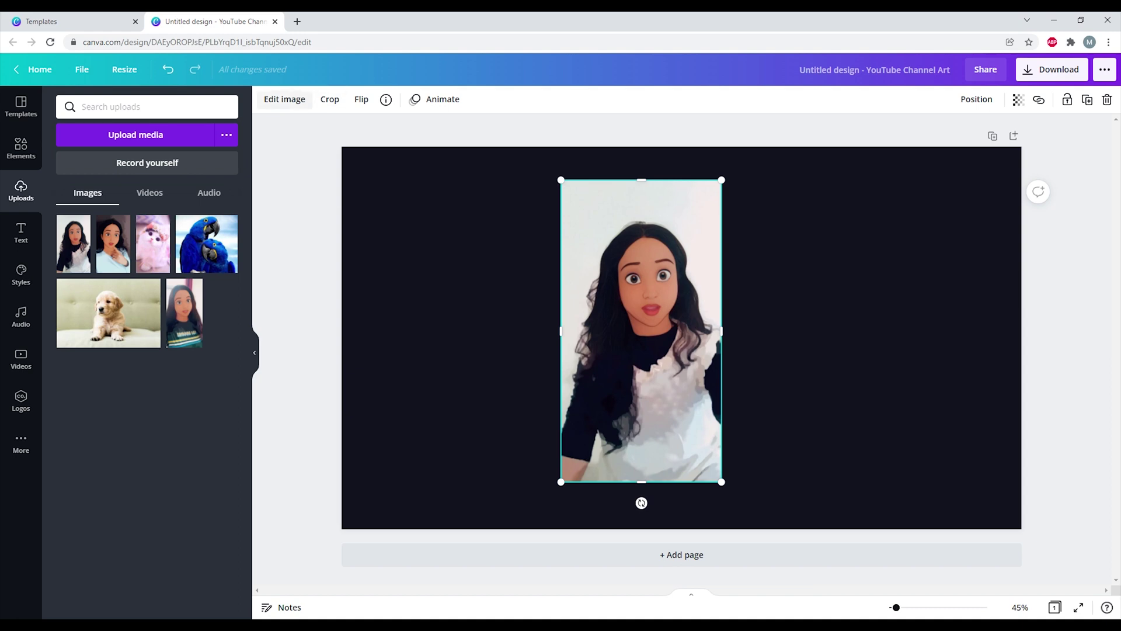
Step: Adjust the portrait to brightness 23, contrast 21 and saturation 2 in Edit image
{"action": "left_click", "coordinate": [284, 99]}
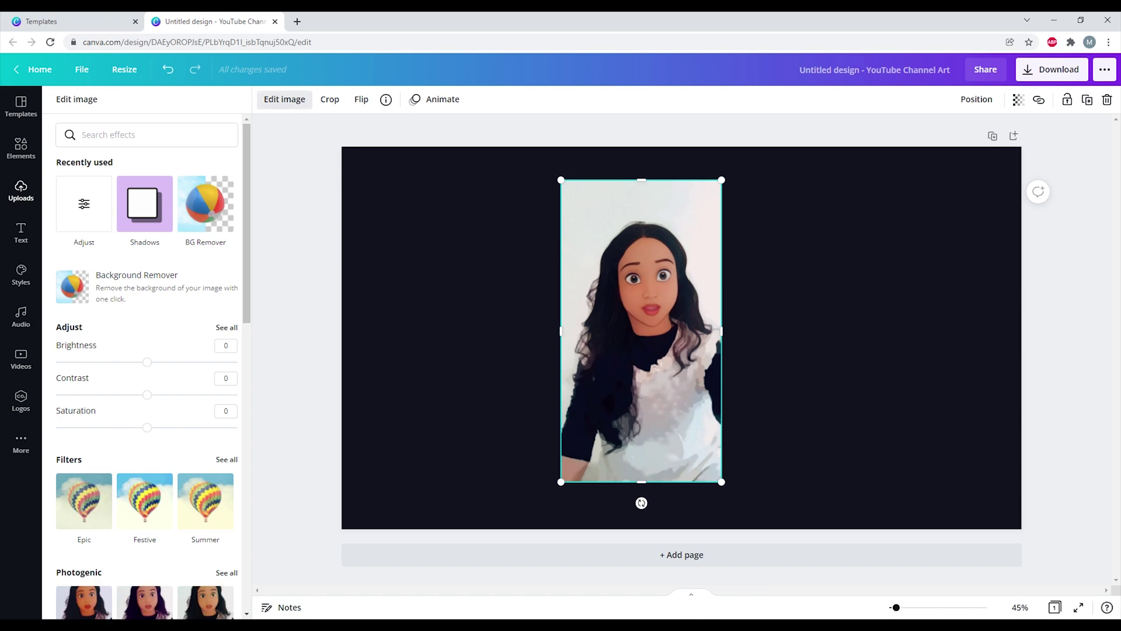
{"action": "scroll", "coordinate": [146, 362], "scroll_direction": "down", "scroll_amount": 10}
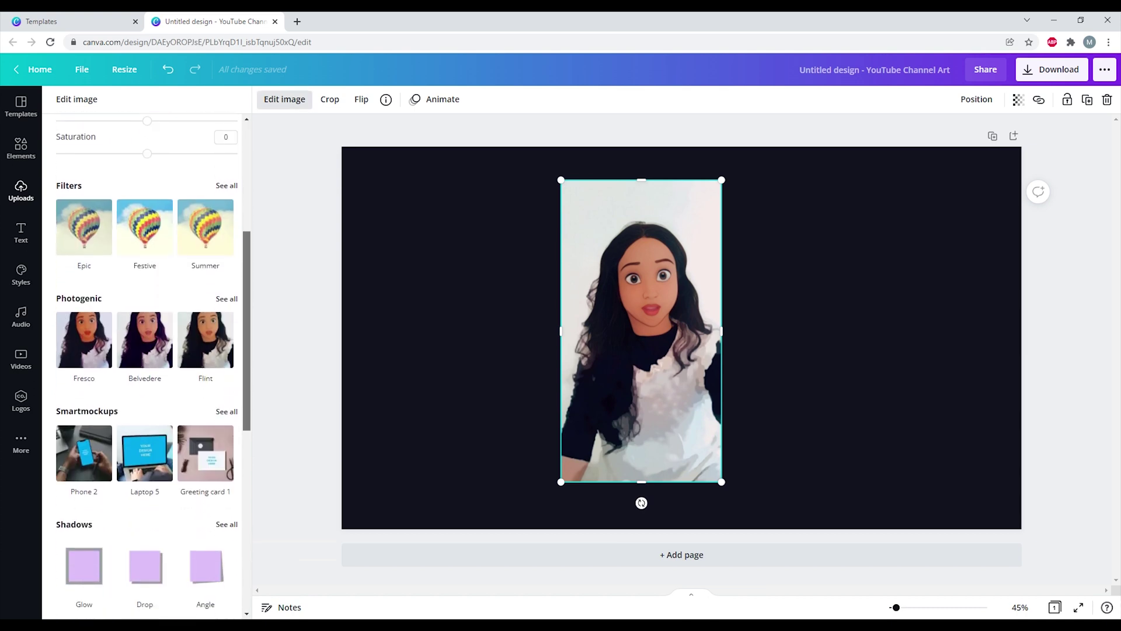
{"action": "scroll", "coordinate": [146, 362], "scroll_direction": "down", "scroll_amount": 2}
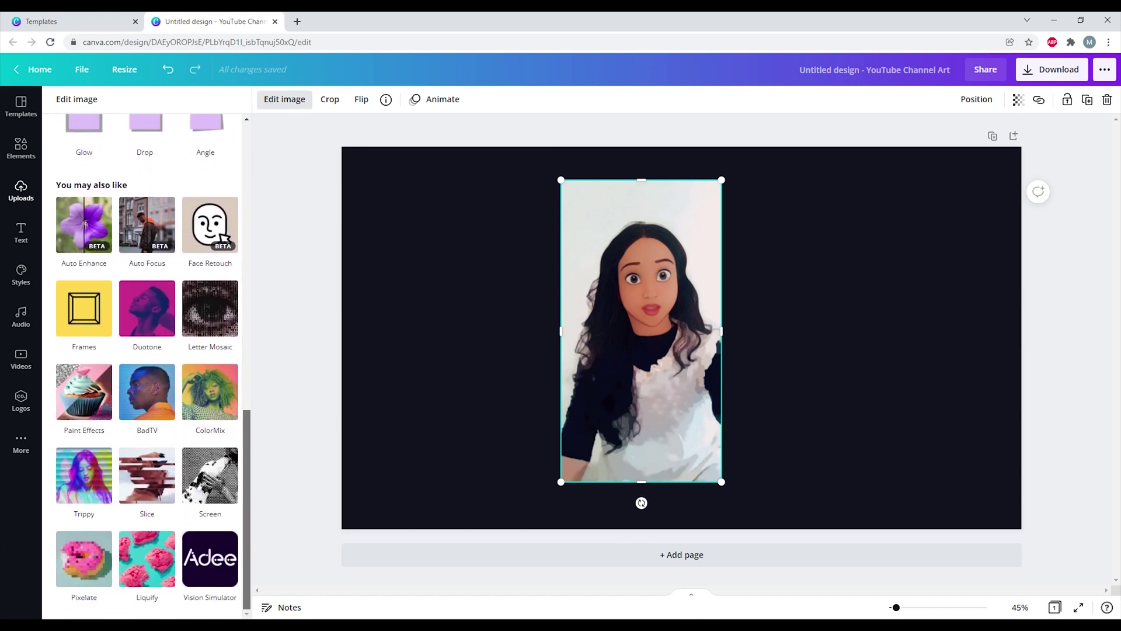
{"action": "scroll", "coordinate": [146, 363], "scroll_direction": "up", "scroll_amount": 6}
{"action": "scroll", "coordinate": [146, 362], "scroll_direction": "up", "scroll_amount": 5}
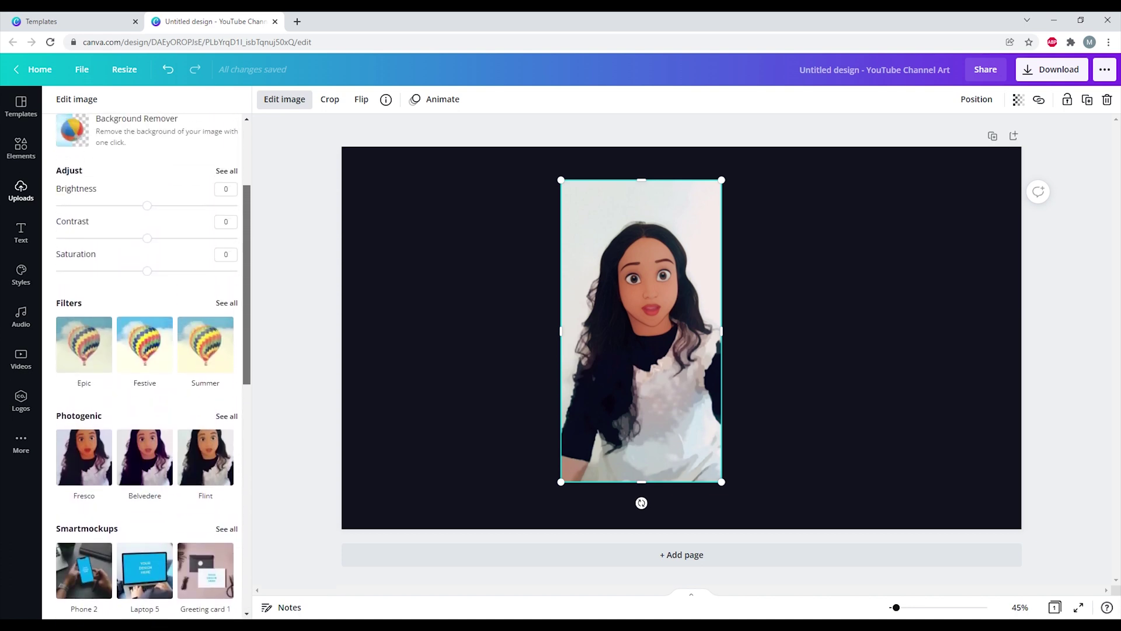
{"action": "left_click_drag", "start_coordinate": [147, 278], "coordinate": [148, 343]}
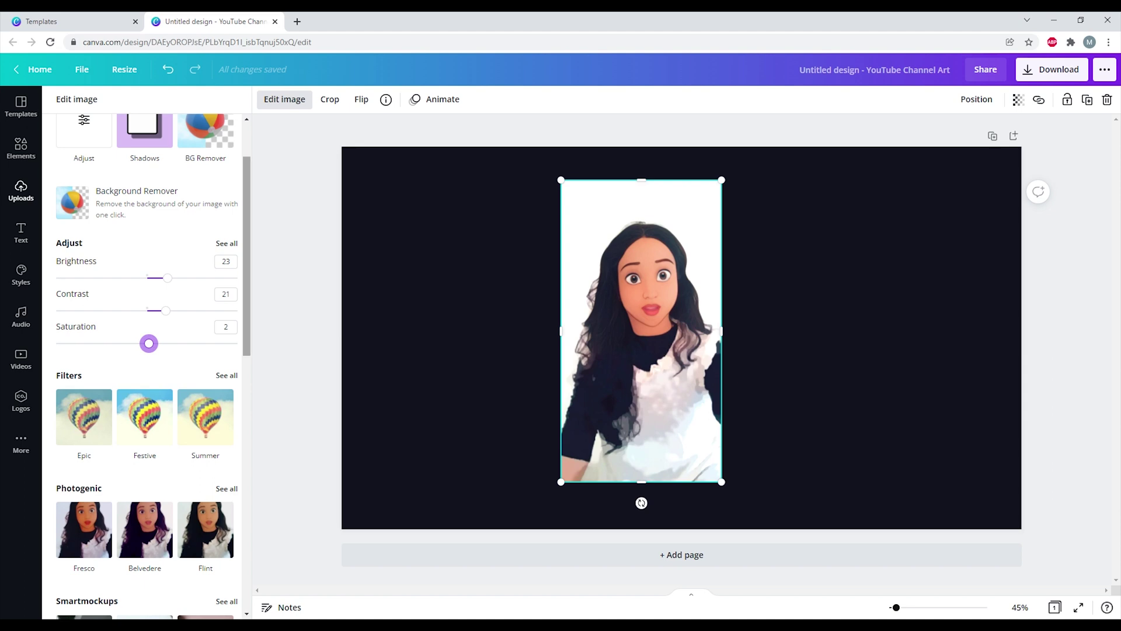
{"action": "scroll", "coordinate": [149, 344], "scroll_direction": "up", "scroll_amount": 1}
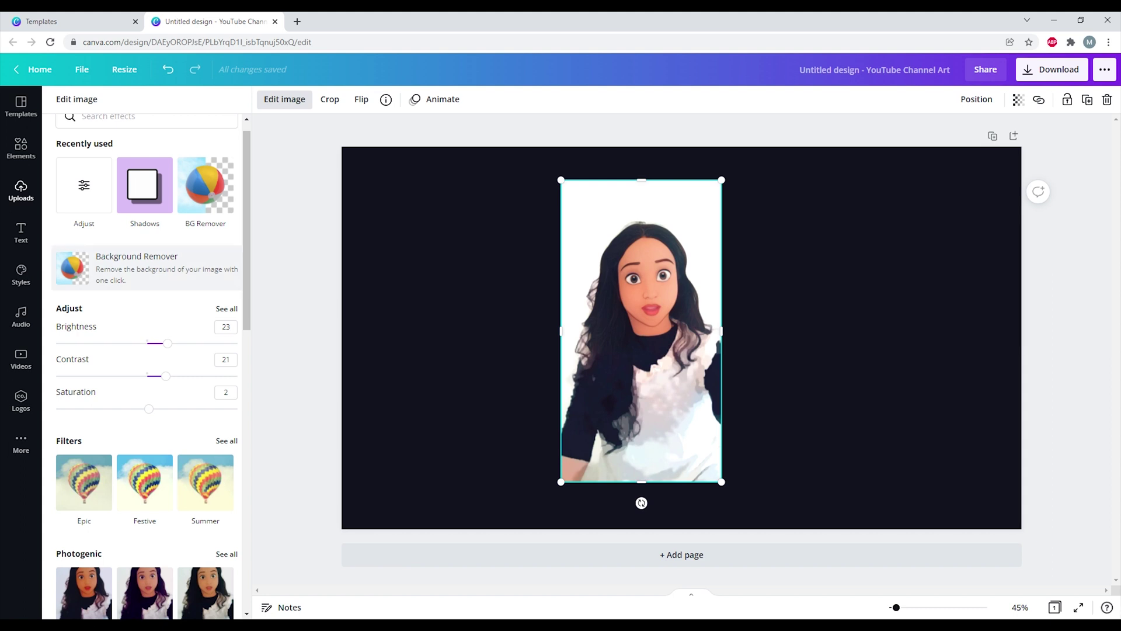
Step: Remove the portrait's background, enlarge the cut-out, and refine it with the Erase brush
{"action": "left_click", "coordinate": [146, 267]}
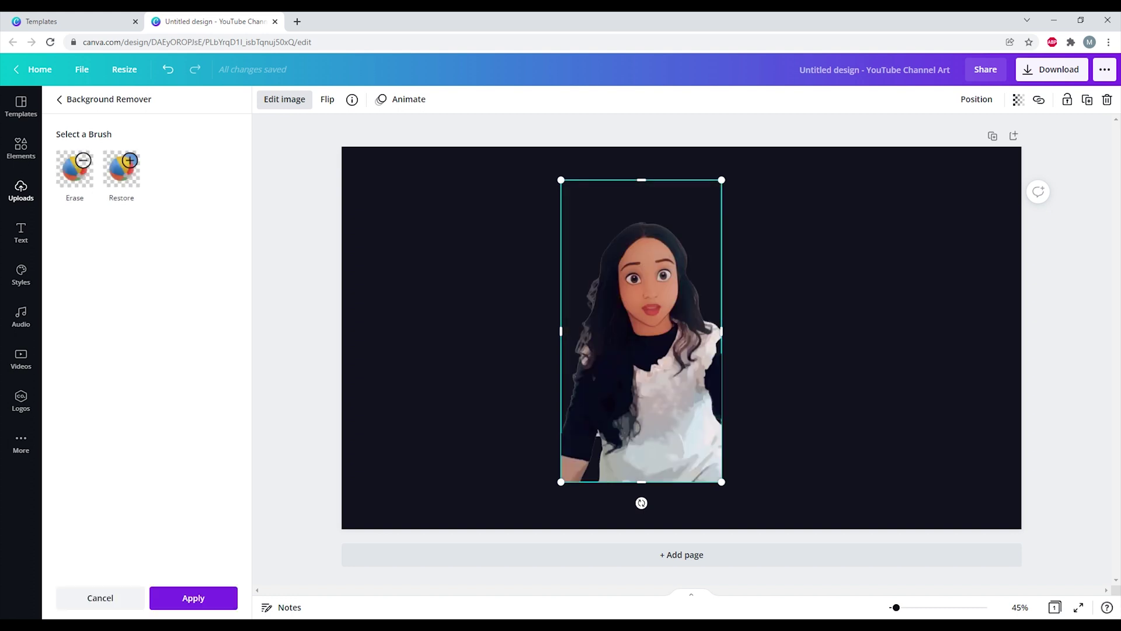
{"action": "left_click_drag", "start_coordinate": [722, 482], "coordinate": [736, 508]}
{"action": "left_click_drag", "start_coordinate": [561, 180], "coordinate": [548, 155]}
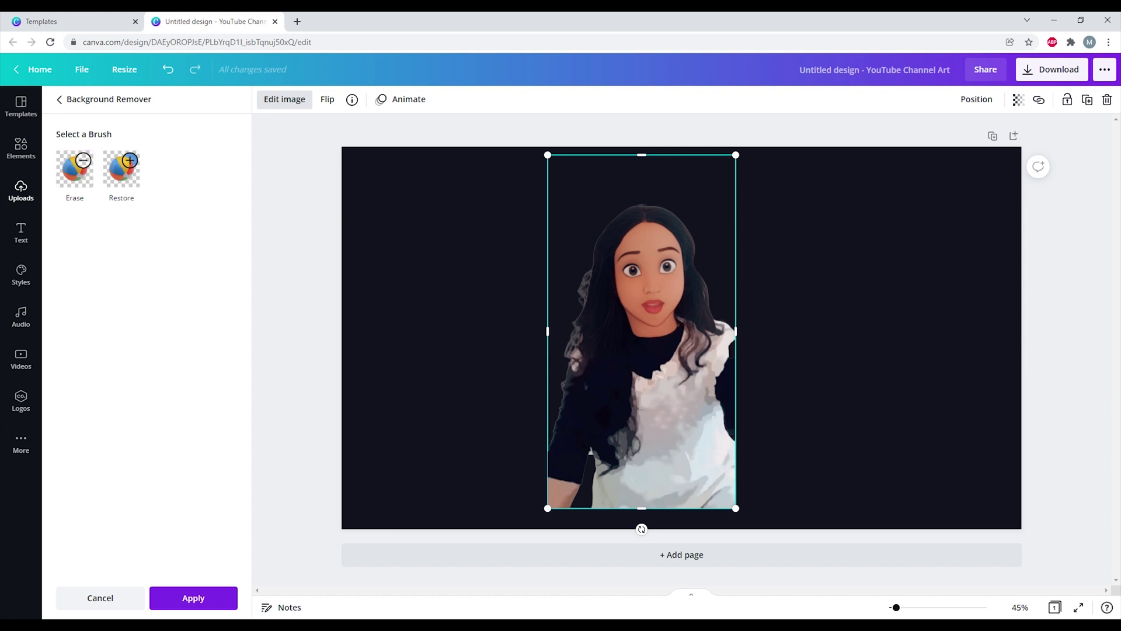
{"action": "left_click", "coordinate": [75, 168]}
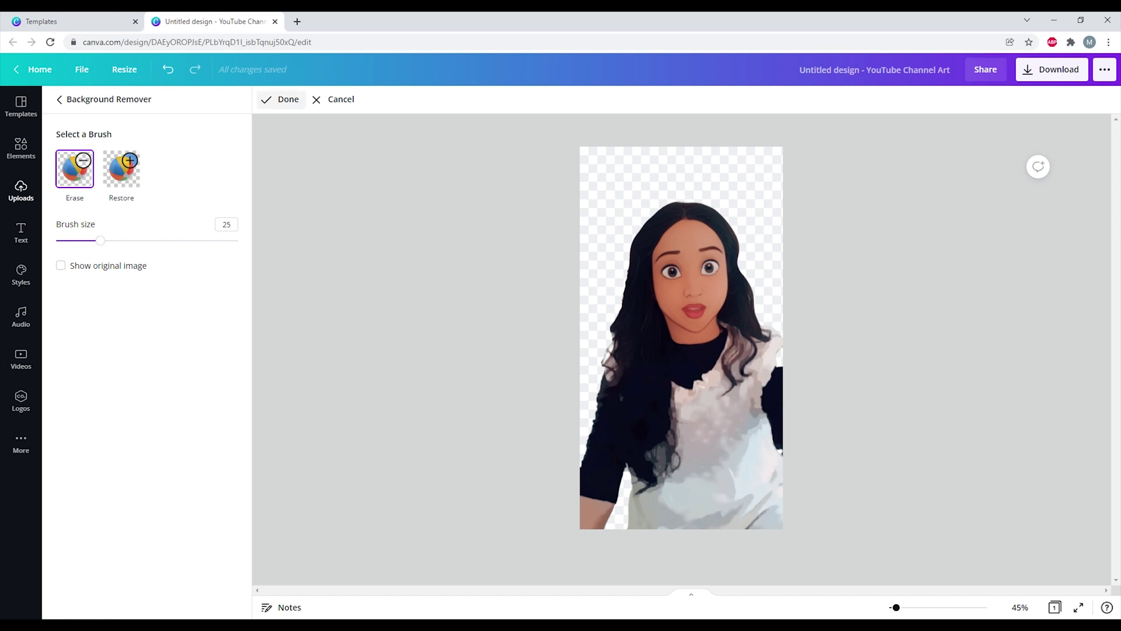
{"action": "left_click", "coordinate": [280, 99]}
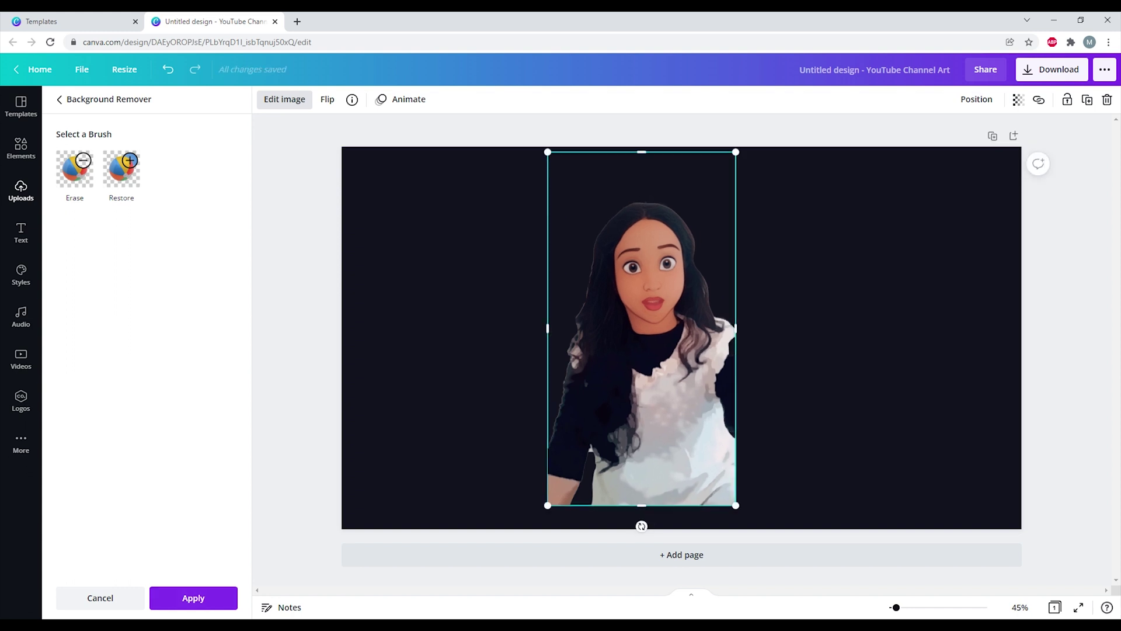
Step: Confirm the background removal and show all shadow styles (Glow, Drop, Angle, Curved, Page Lift, Backdrop)
{"action": "left_click", "coordinate": [193, 597]}
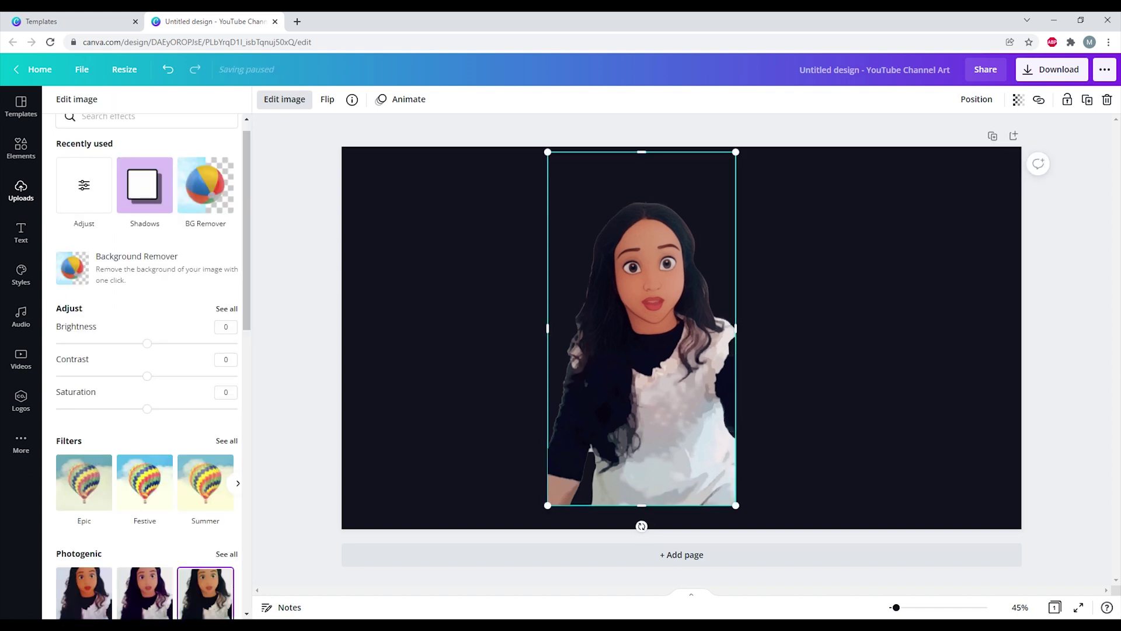
{"action": "scroll", "coordinate": [146, 362], "scroll_direction": "down", "scroll_amount": 6}
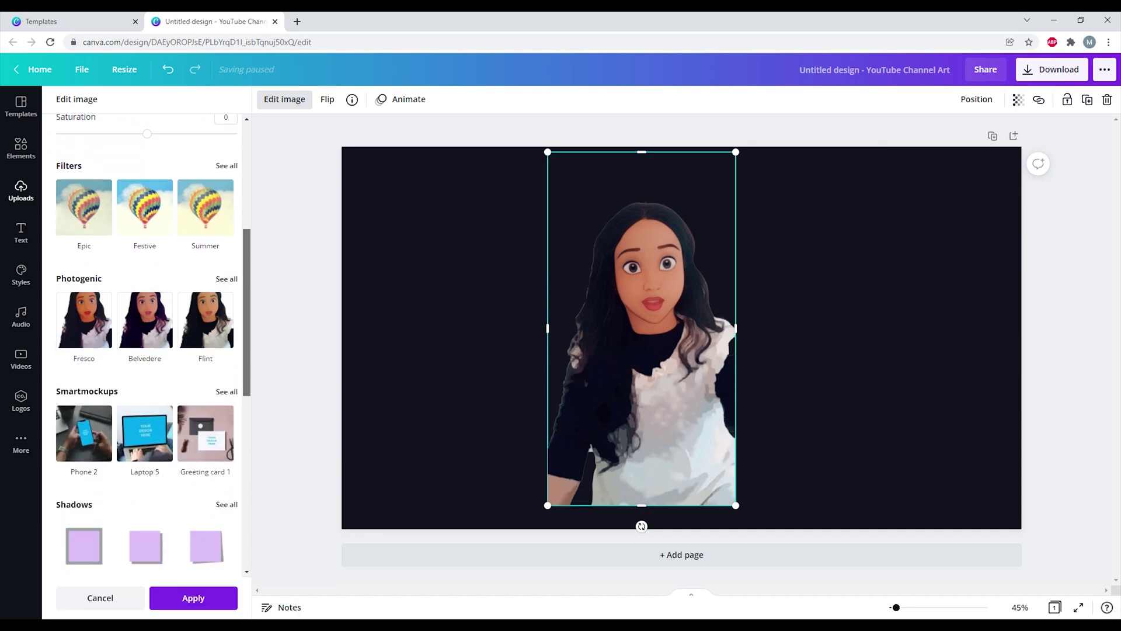
{"action": "scroll", "coordinate": [146, 345], "scroll_direction": "down", "scroll_amount": 3}
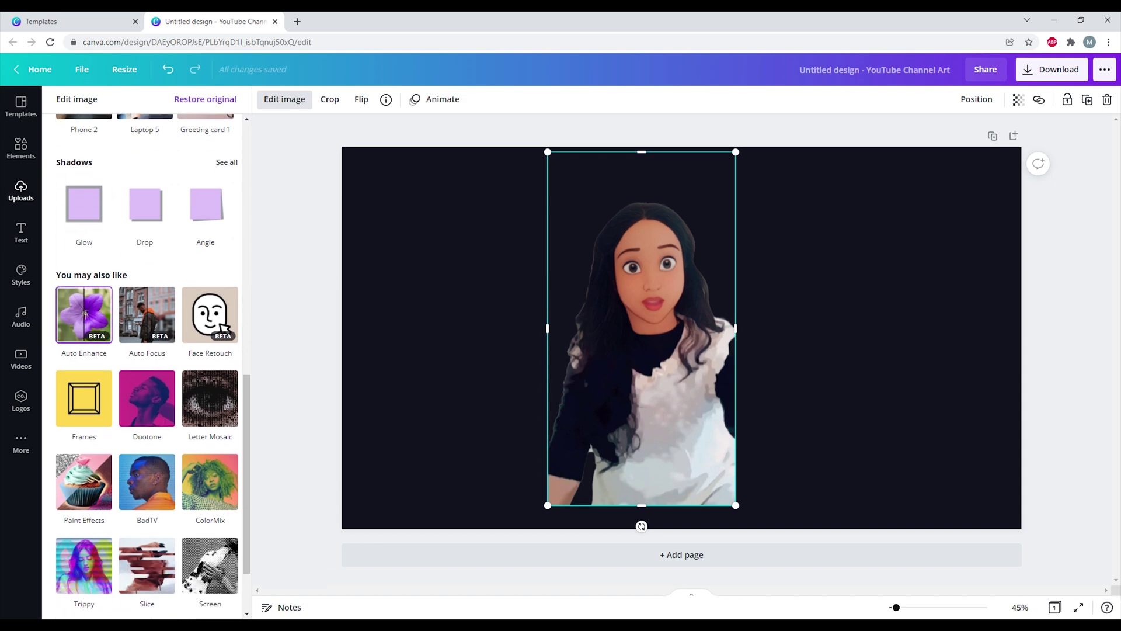
{"action": "scroll", "coordinate": [84, 409], "scroll_direction": "up", "scroll_amount": 1}
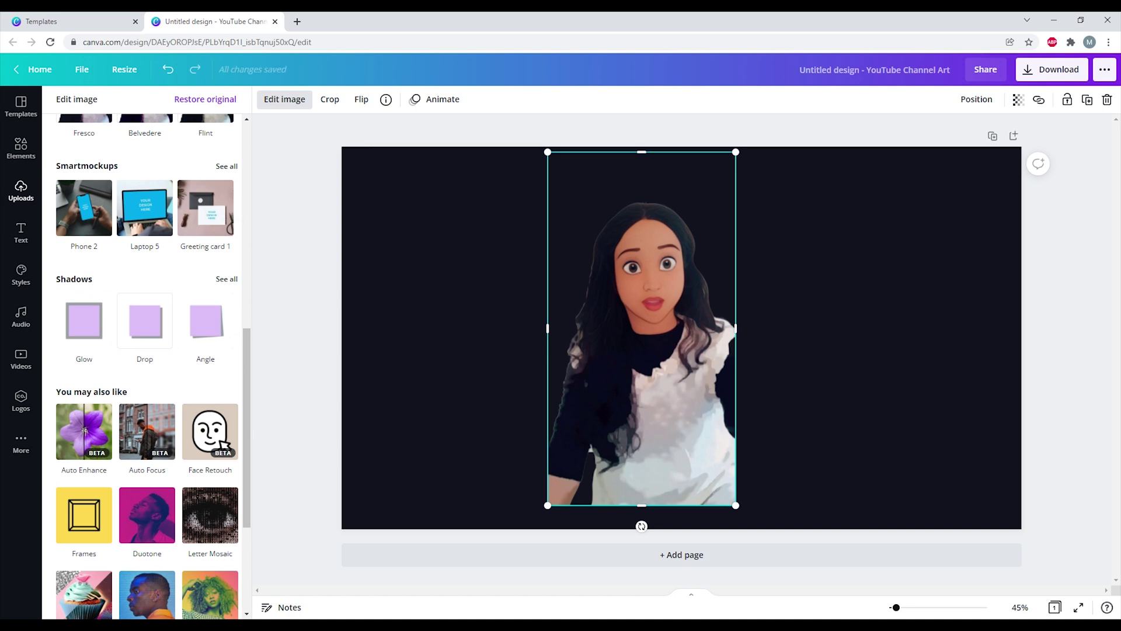
{"action": "left_click", "coordinate": [226, 279]}
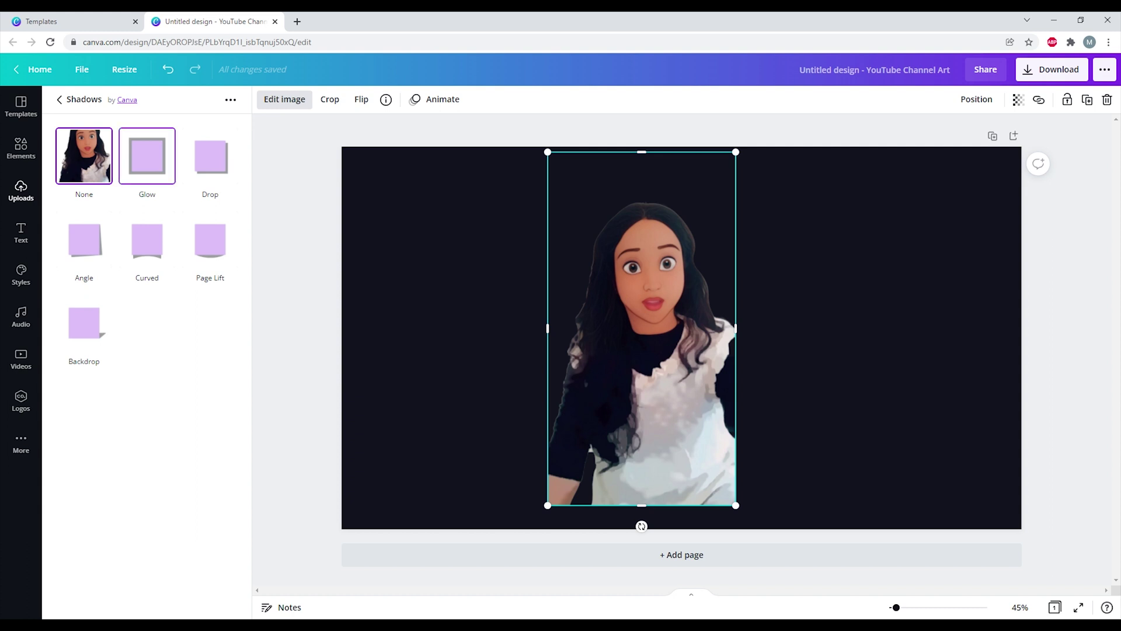
Step: Apply the Glow shadow to the cut-out portrait and bring up its settings
{"action": "left_click", "coordinate": [147, 156]}
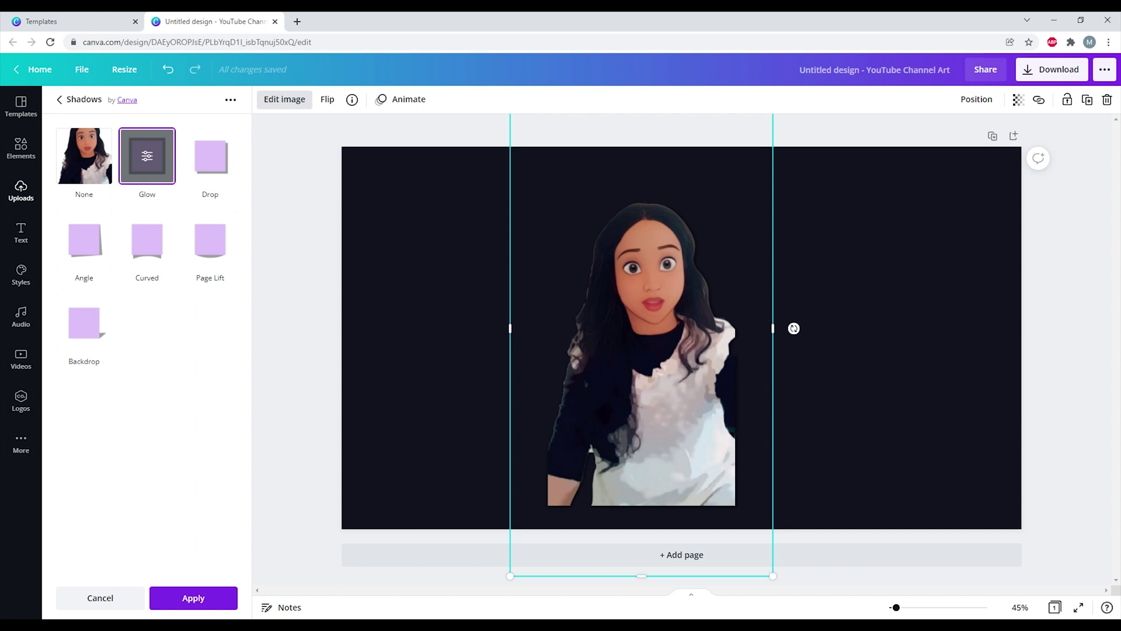
{"action": "left_click", "coordinate": [146, 155]}
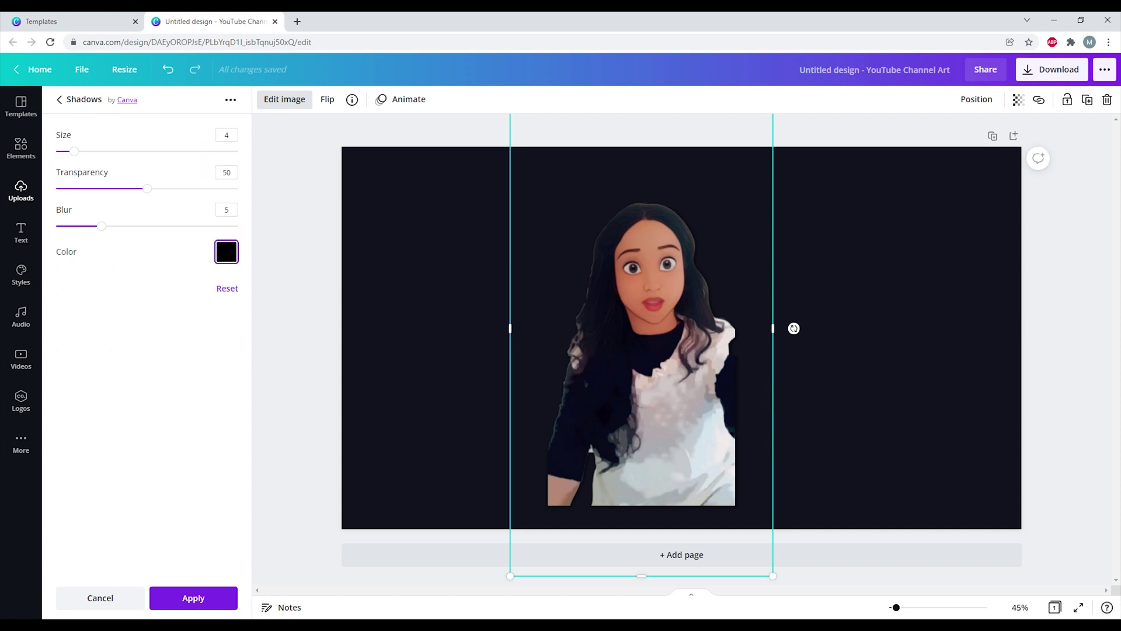
{"action": "key", "text": "Escape"}
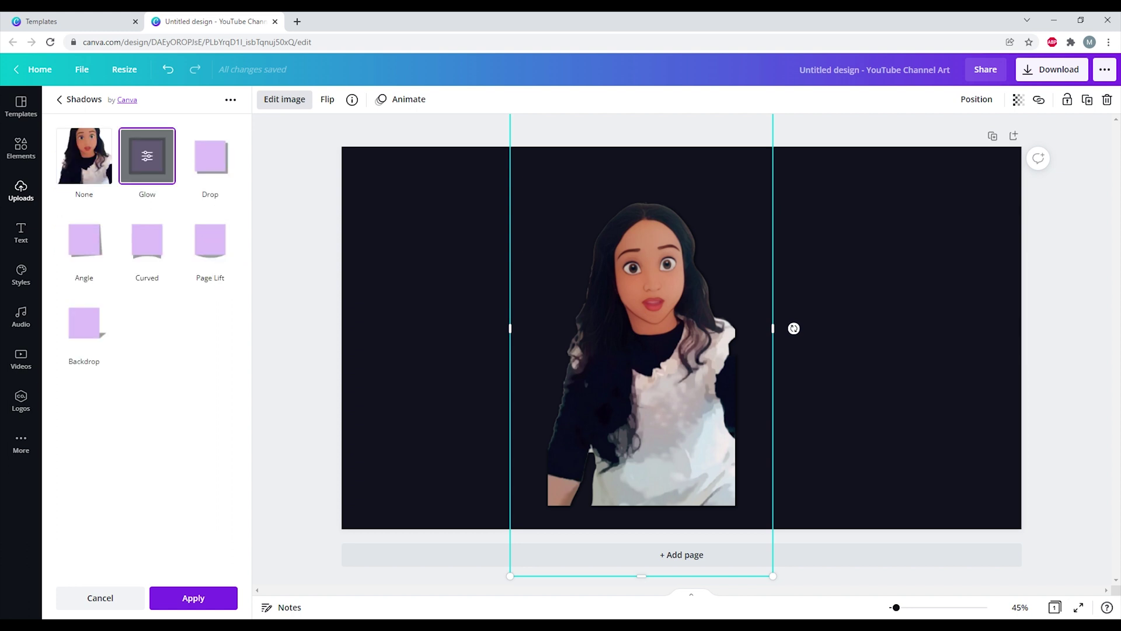
{"action": "left_click", "coordinate": [147, 156]}
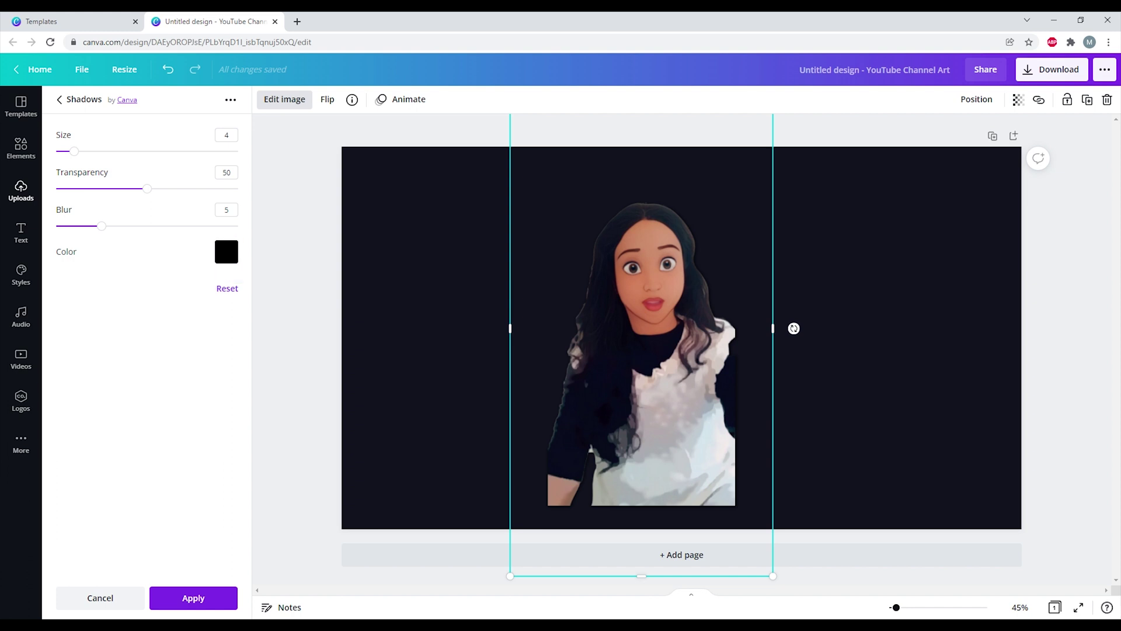
Step: Change the glow colour to a custom yellow #D7DB1A
{"action": "left_click", "coordinate": [227, 252]}
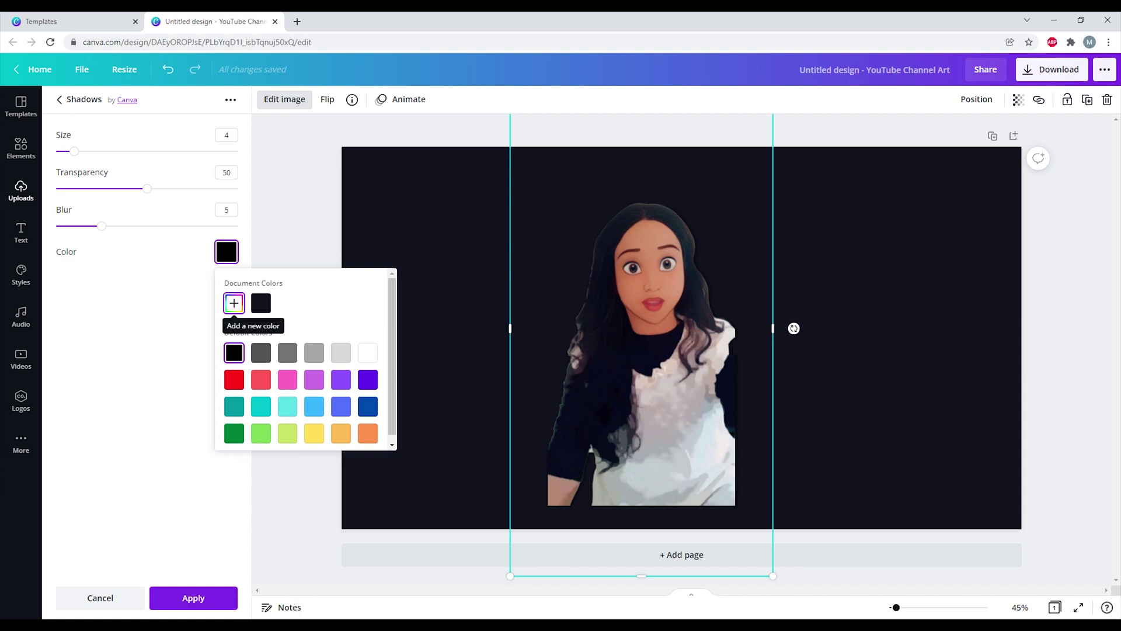
{"action": "left_click", "coordinate": [233, 302]}
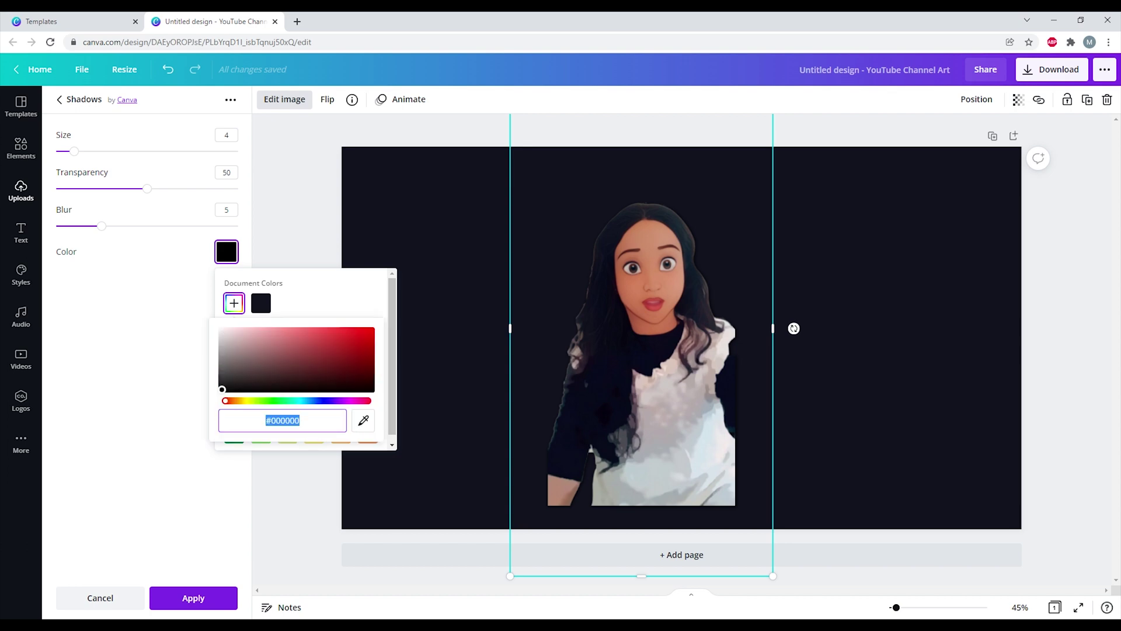
{"action": "left_click_drag", "start_coordinate": [225, 401], "coordinate": [249, 400]}
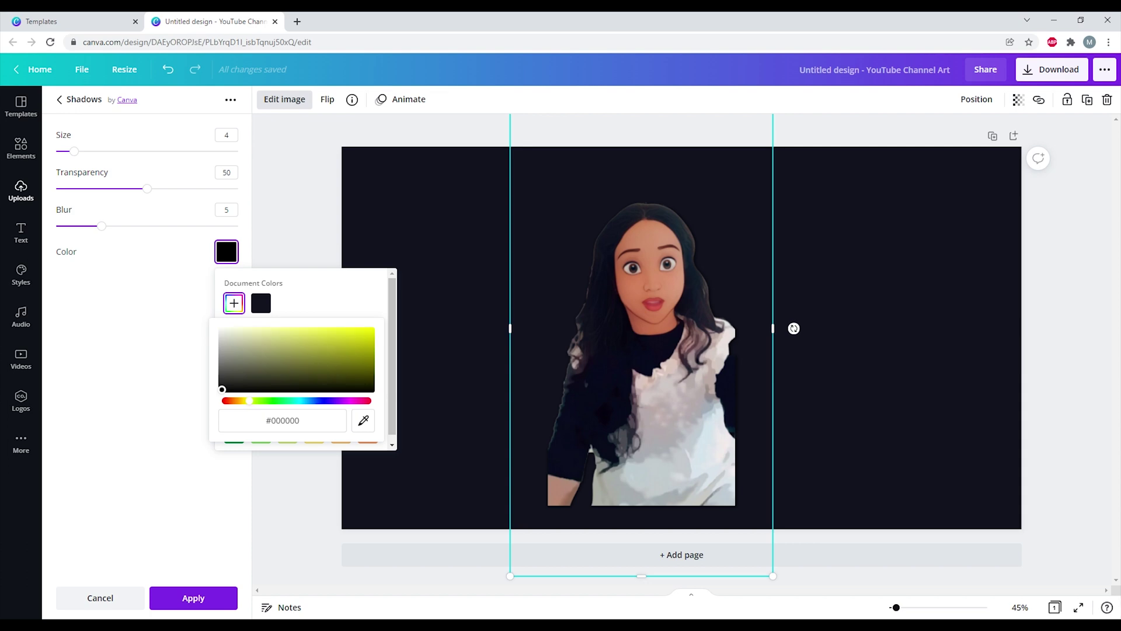
{"action": "left_click", "coordinate": [357, 336]}
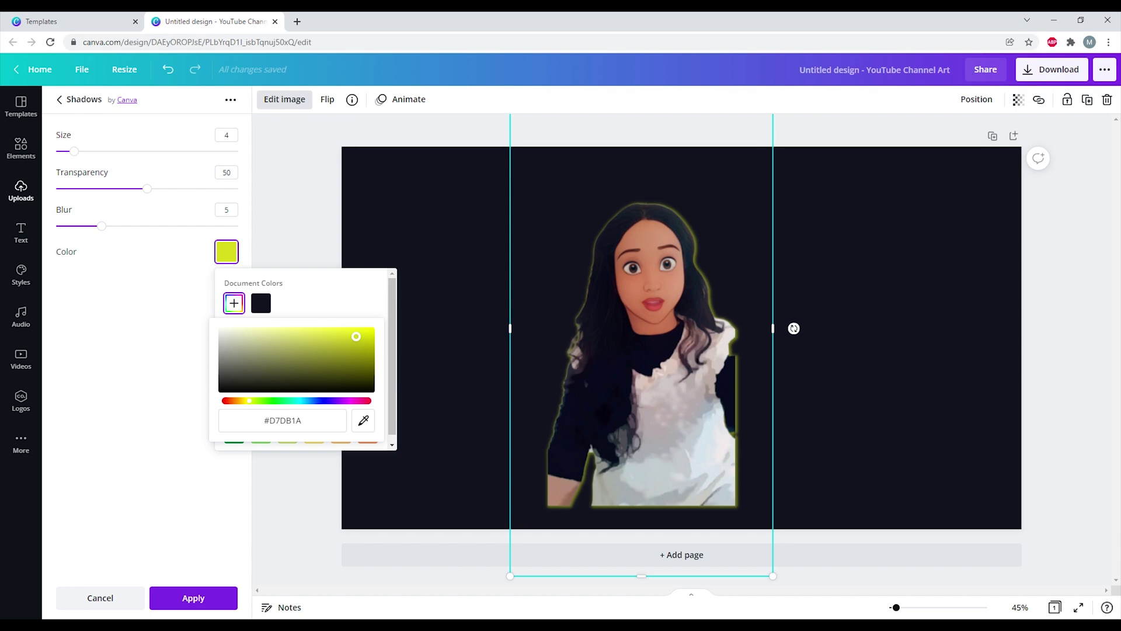
{"action": "key", "text": "Escape"}
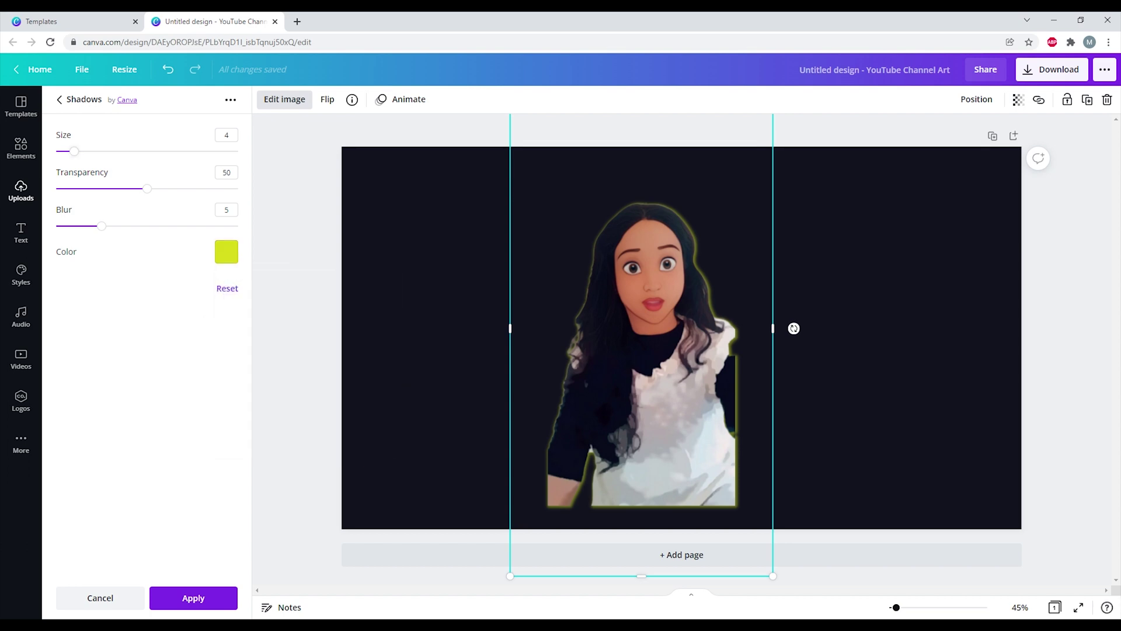
Step: Set the yellow glow to size 21, transparency 100 and blur 20
{"action": "left_click_drag", "start_coordinate": [75, 152], "coordinate": [238, 152]}
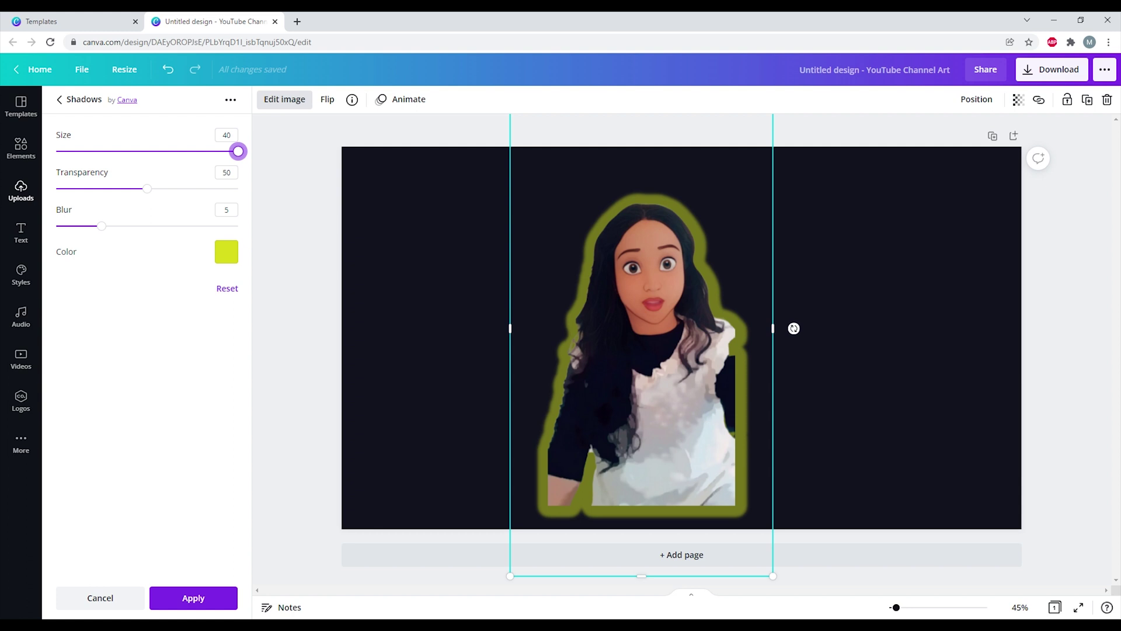
{"action": "left_click_drag", "start_coordinate": [237, 151], "coordinate": [210, 189]}
{"action": "left_click_drag", "start_coordinate": [102, 225], "coordinate": [238, 226]}
{"action": "left_click_drag", "start_coordinate": [211, 188], "coordinate": [239, 188]}
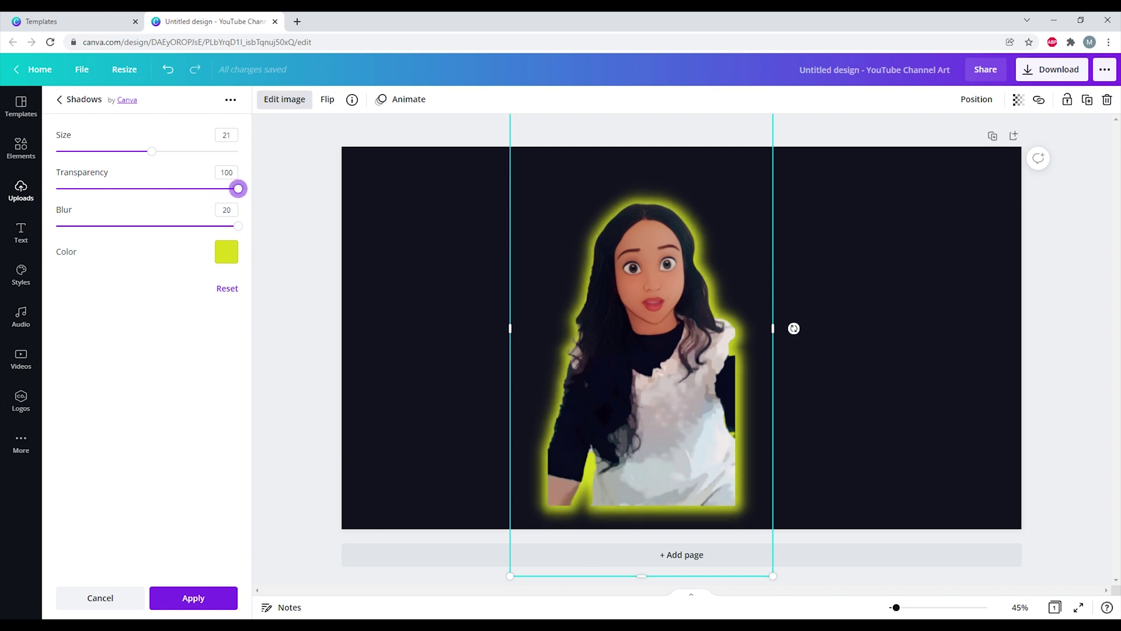
{"action": "left_click", "coordinate": [193, 598]}
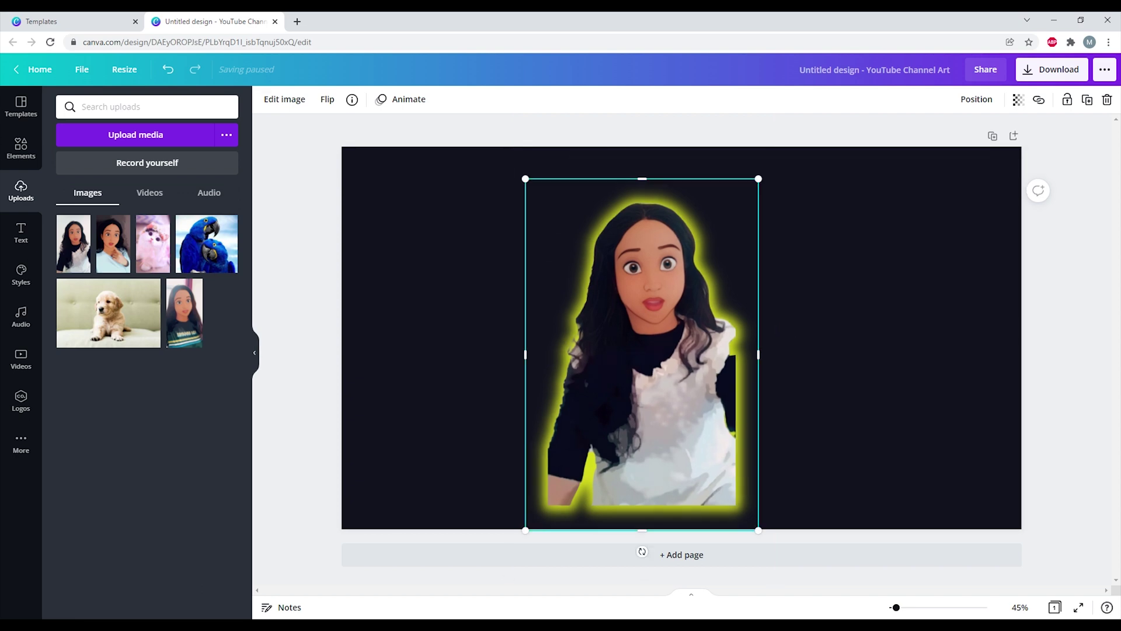
Step: Re-adjust the portrait to brightness 18 and contrast 4
{"action": "left_click", "coordinate": [285, 100]}
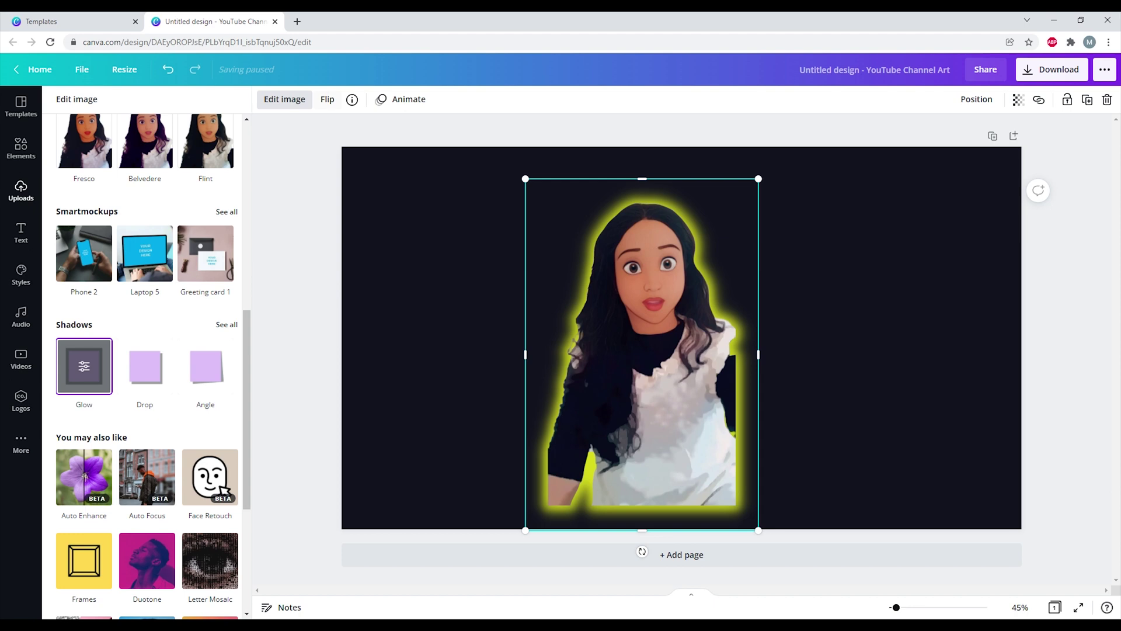
{"action": "scroll", "coordinate": [146, 351], "scroll_direction": "up", "scroll_amount": 4}
{"action": "scroll", "coordinate": [146, 351], "scroll_direction": "up", "scroll_amount": 5}
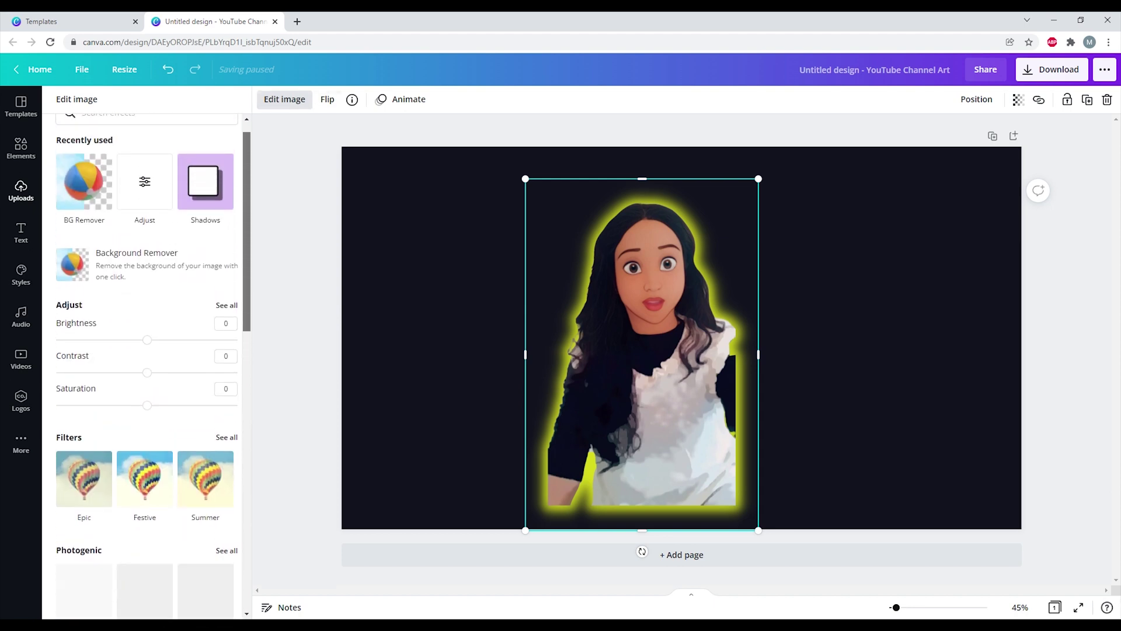
{"action": "left_click_drag", "start_coordinate": [147, 353], "coordinate": [192, 353]}
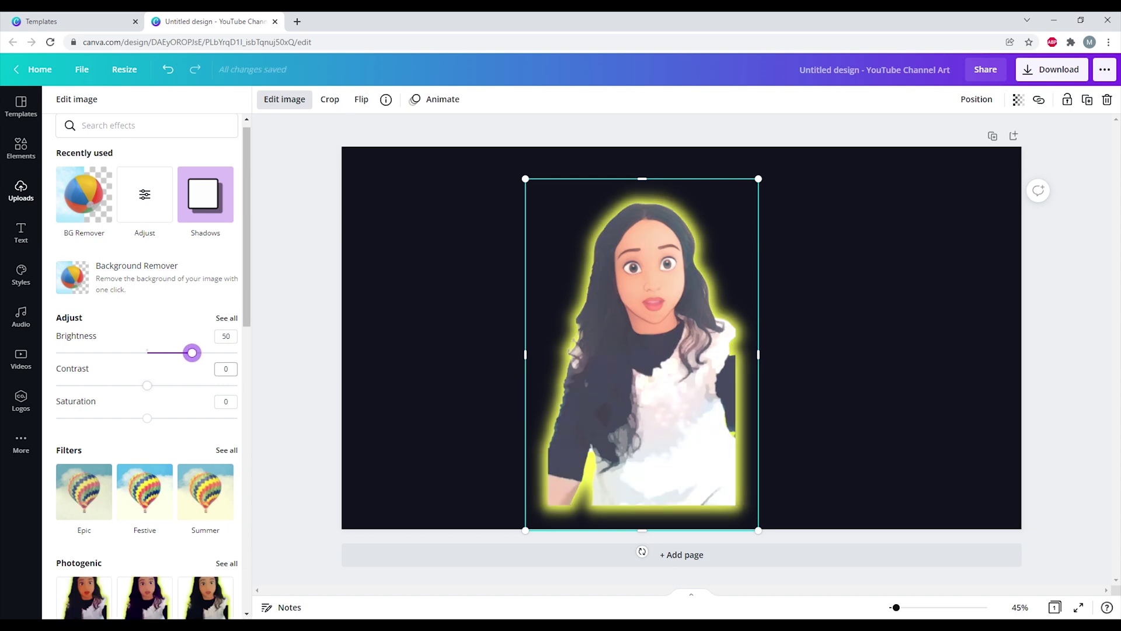
{"action": "left_click_drag", "start_coordinate": [147, 386], "coordinate": [150, 385]}
{"action": "left_click_drag", "start_coordinate": [192, 353], "coordinate": [163, 353]}
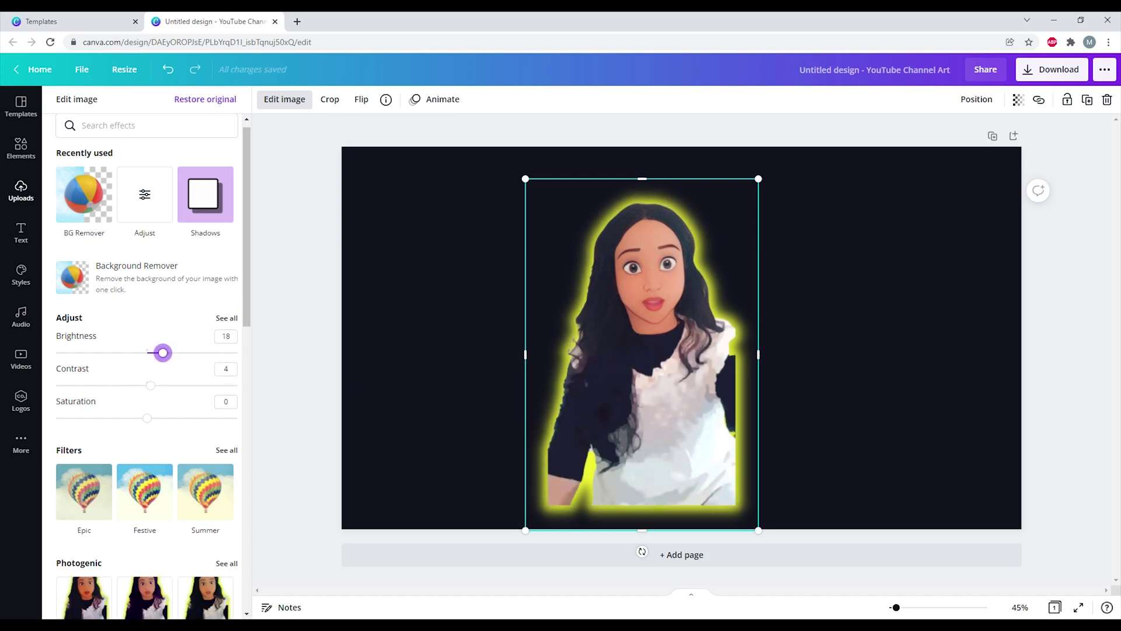
{"action": "key", "text": "Escape"}
{"action": "key", "text": "Escape"}
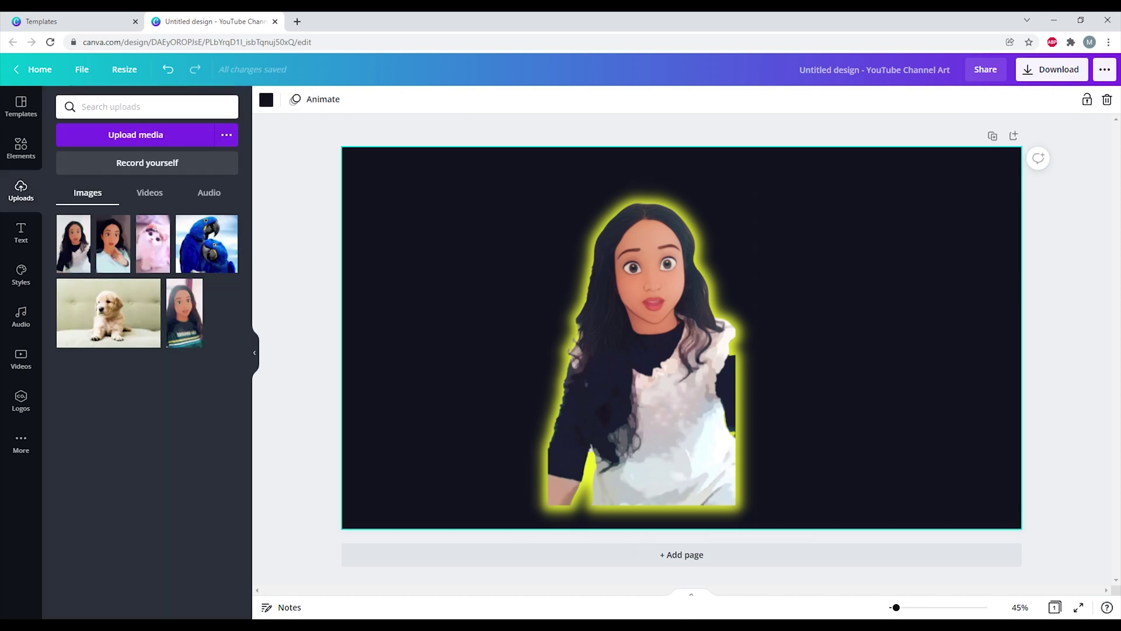
{"action": "left_click", "coordinate": [643, 350]}
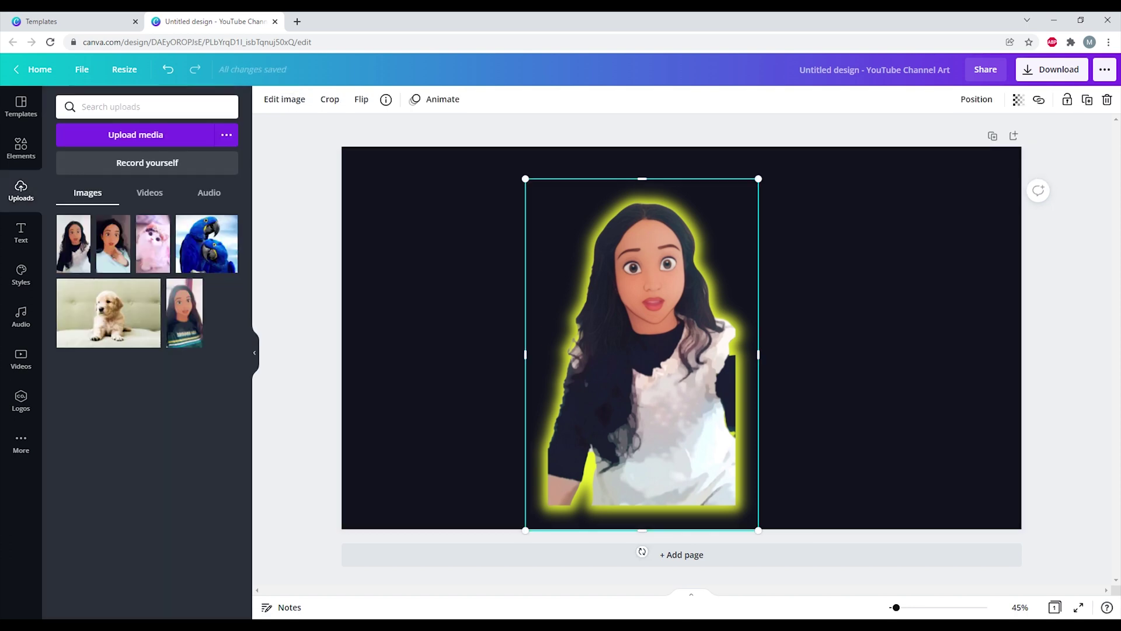